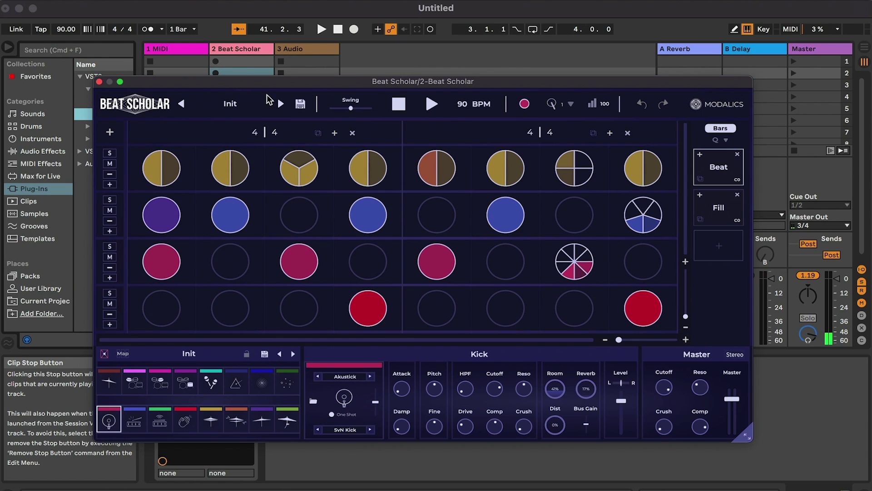
Load the Hip Hop factory preset Fresh Cakes in Beat Scholar, reposition the plug-in window and audition the beat.
key(space)
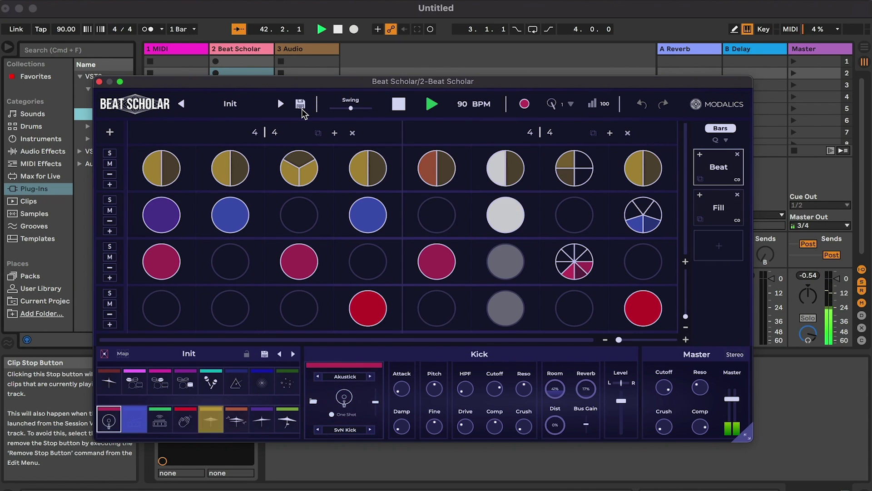
key(space)
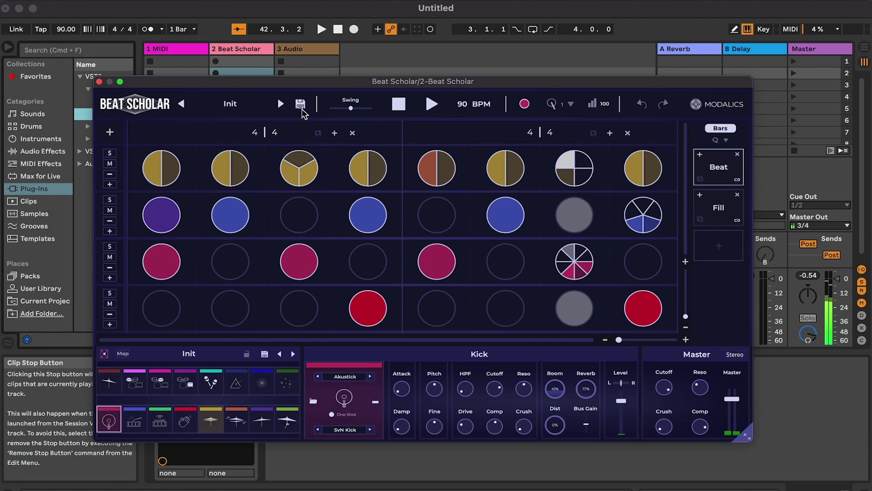
click(237, 104)
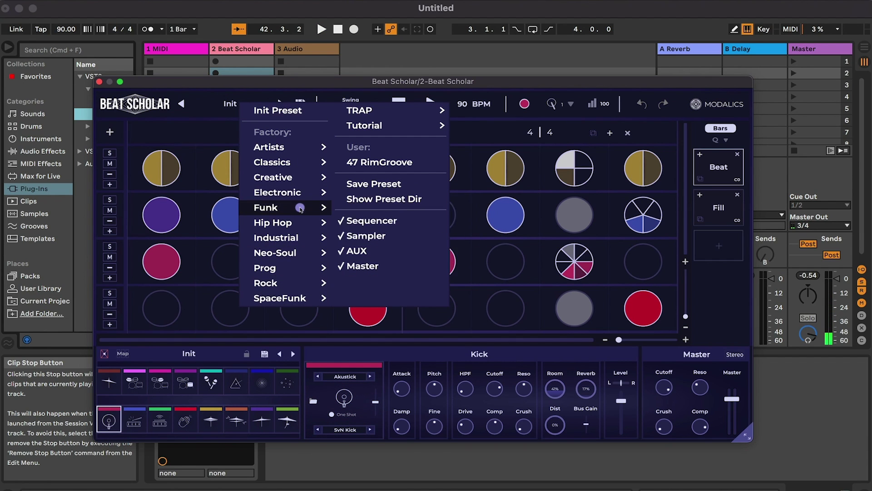
mouse_move(298, 223)
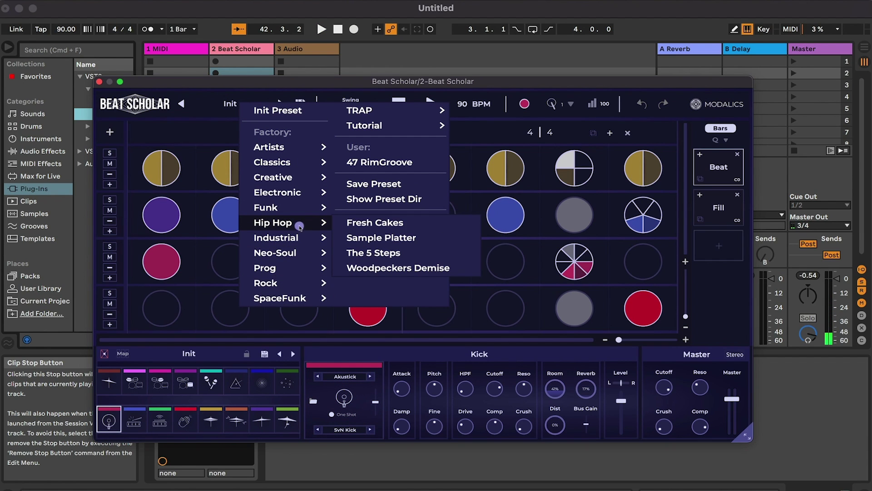
click(381, 226)
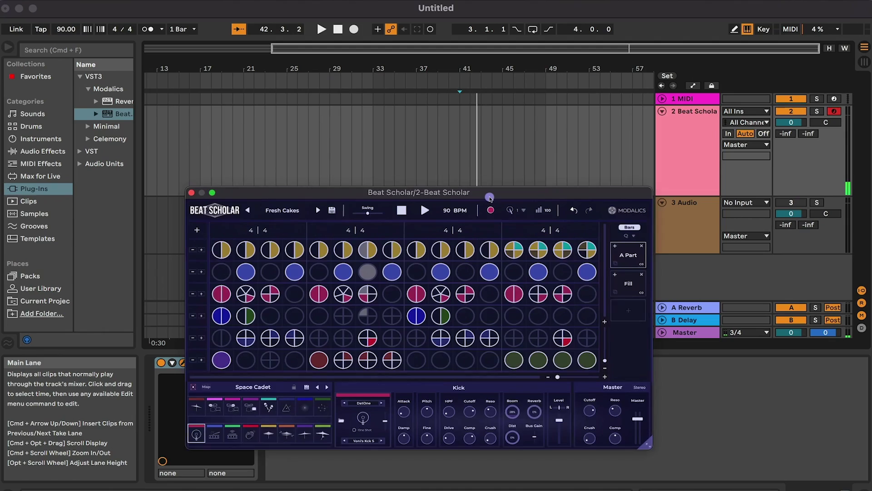
drag(490, 195, 486, 215)
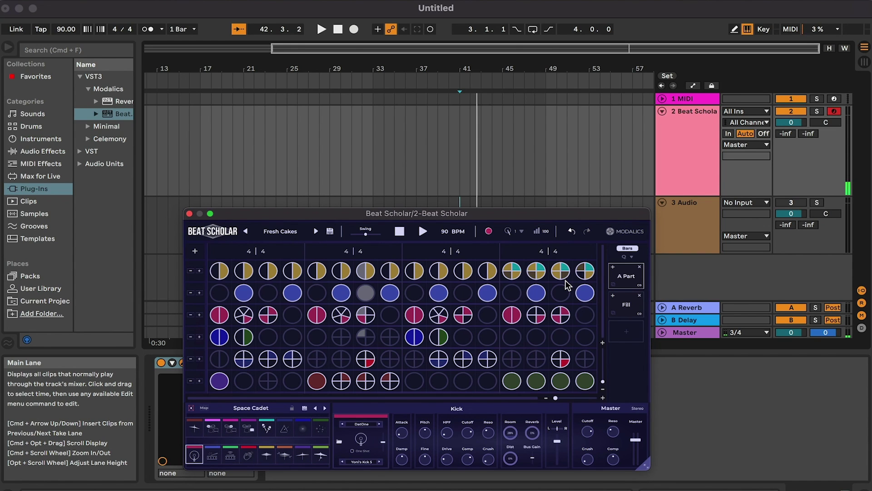
key(space)
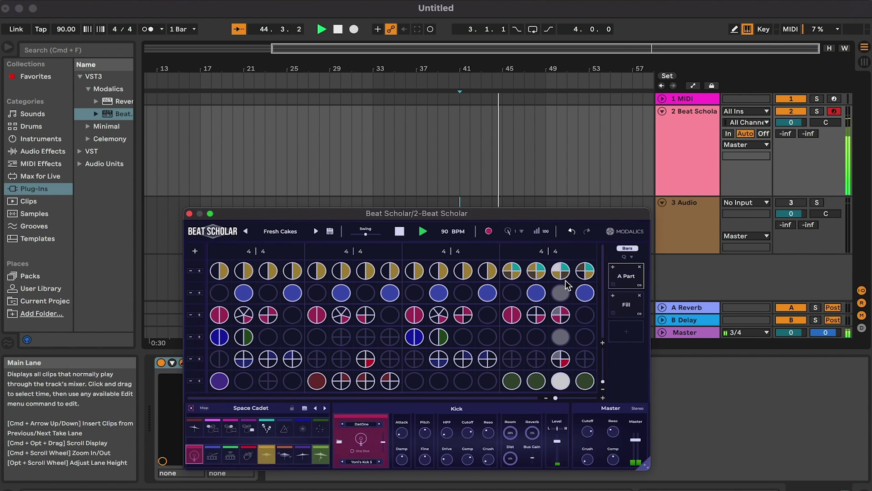
key(space)
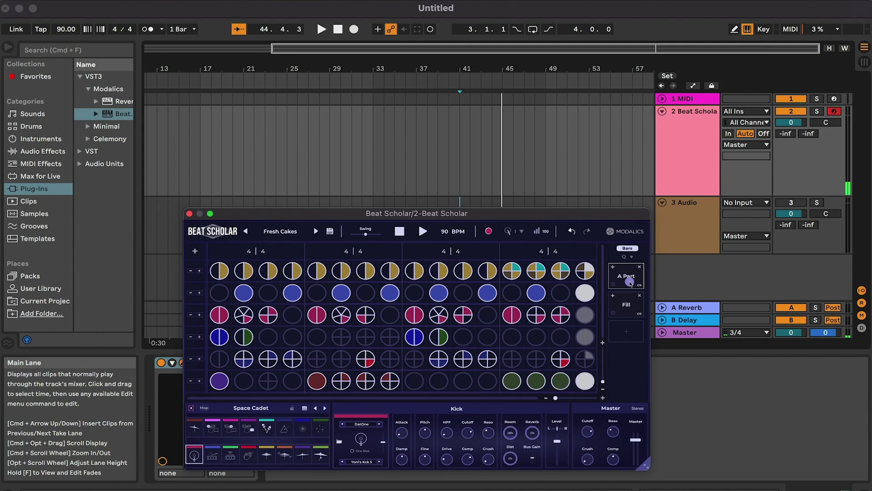
Place the A Part pattern as a MIDI clip at bar 33 of the Beat Scholar track, import its tempo and time signature, and view its notes.
mouse_move(632, 278)
mouse_down()
mouse_move(606, 203)
mouse_move(522, 148)
mouse_move(371, 161)
mouse_up()
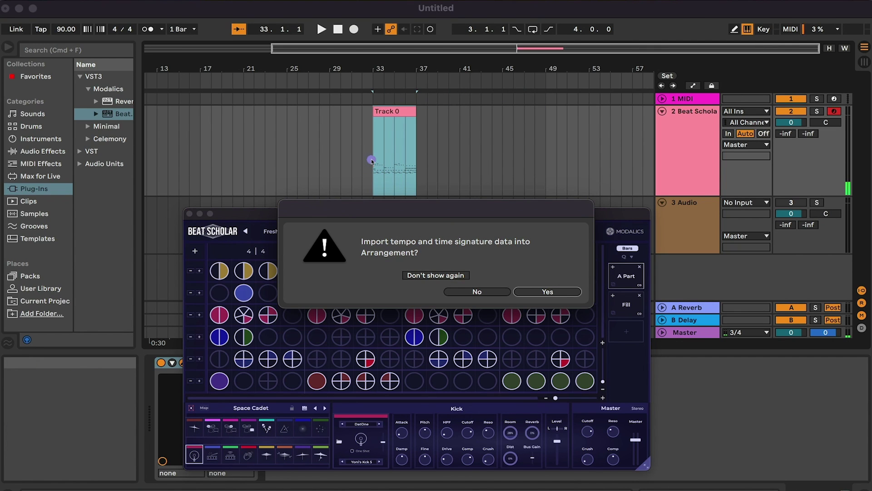
click(546, 292)
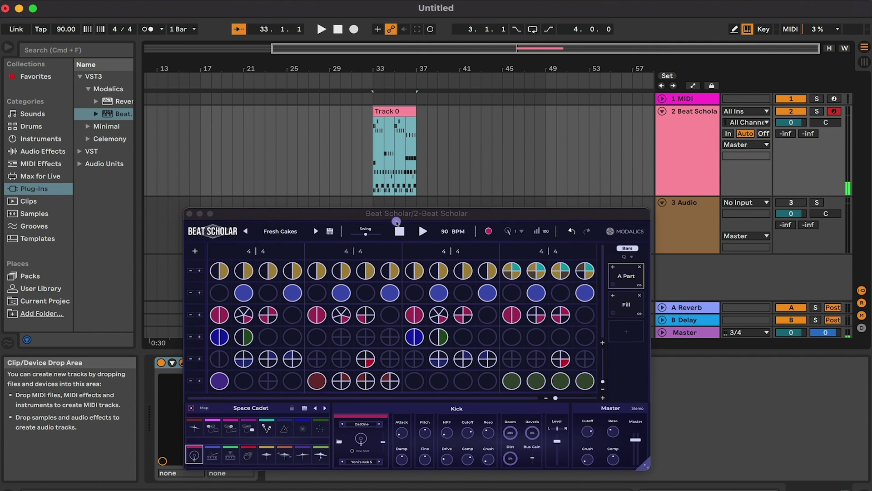
click(189, 213)
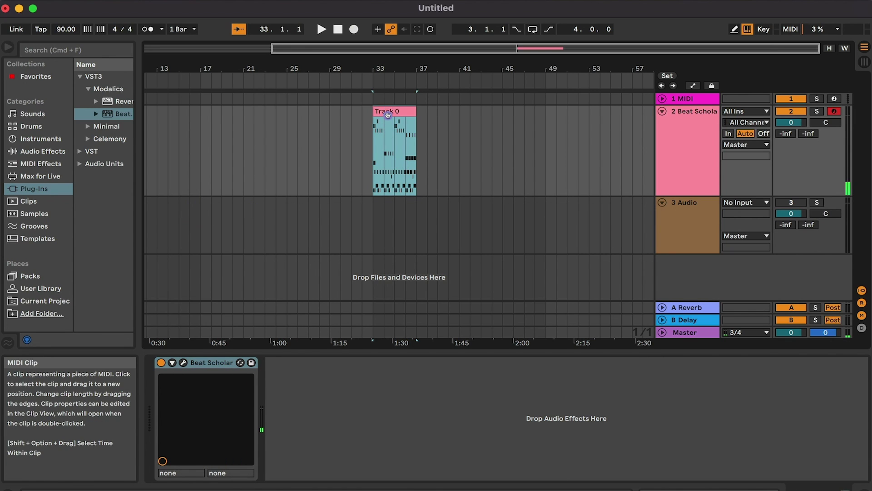
double_click(388, 114)
drag(478, 304, 468, 278)
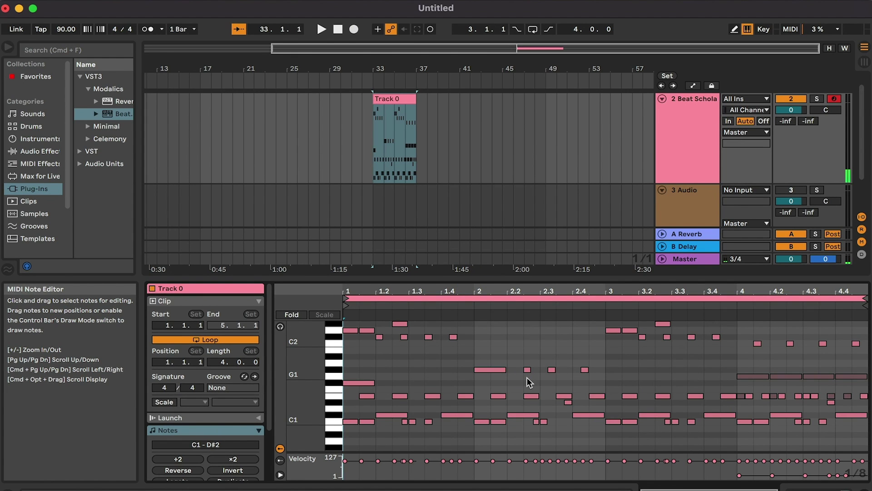
Reopen the Beat Scholar plug-in from its track and disable its Sequencer.
click(690, 147)
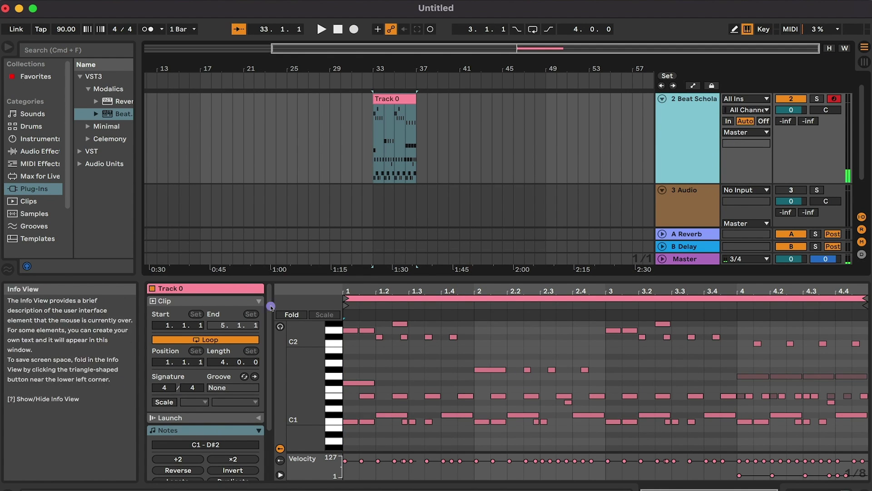
double_click(698, 142)
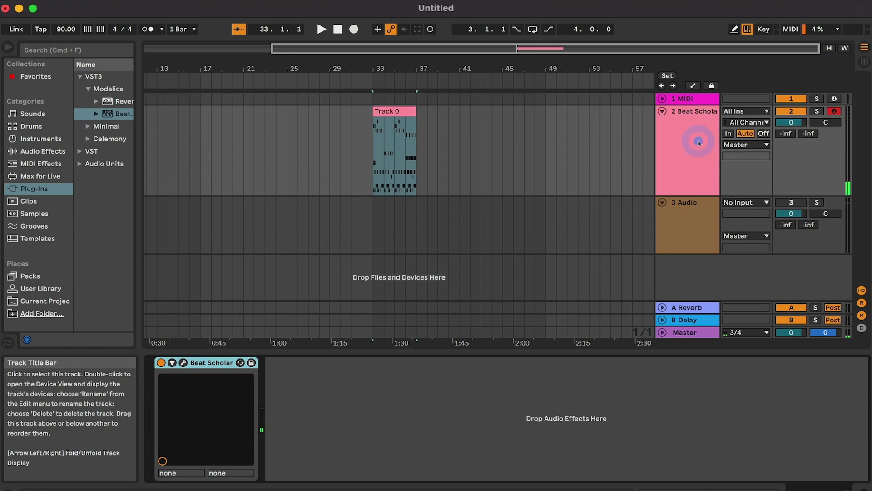
click(183, 362)
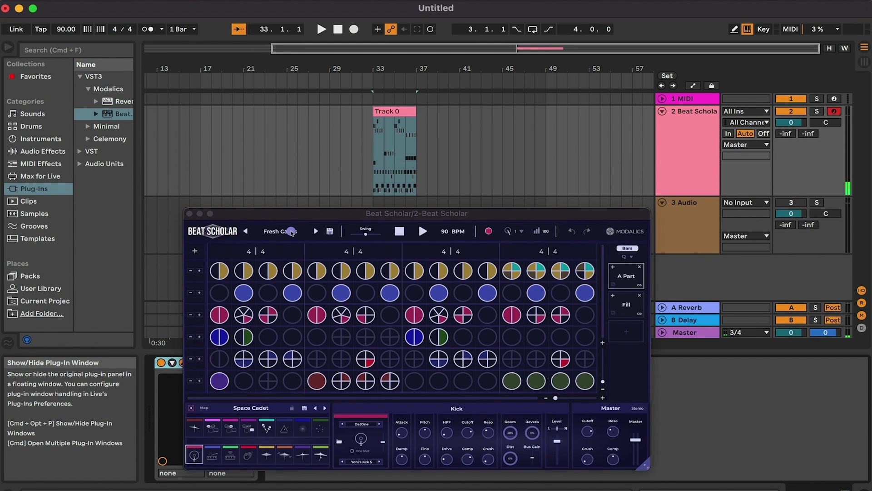
click(291, 231)
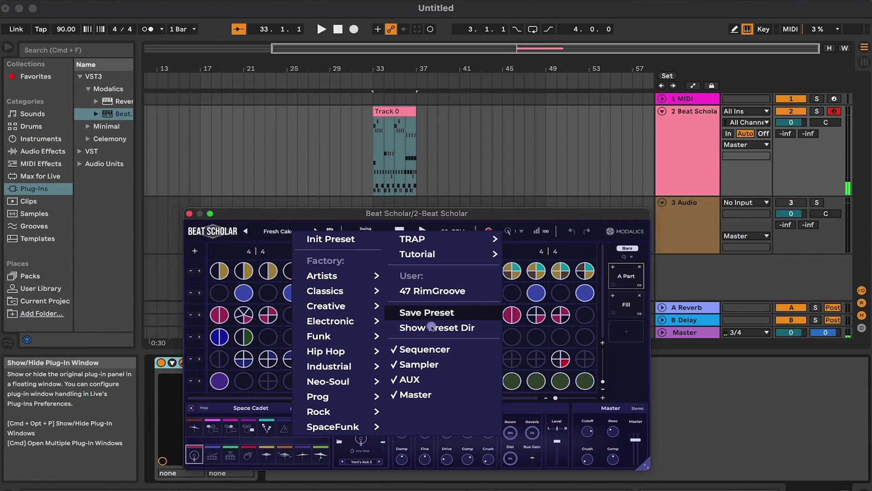
click(432, 349)
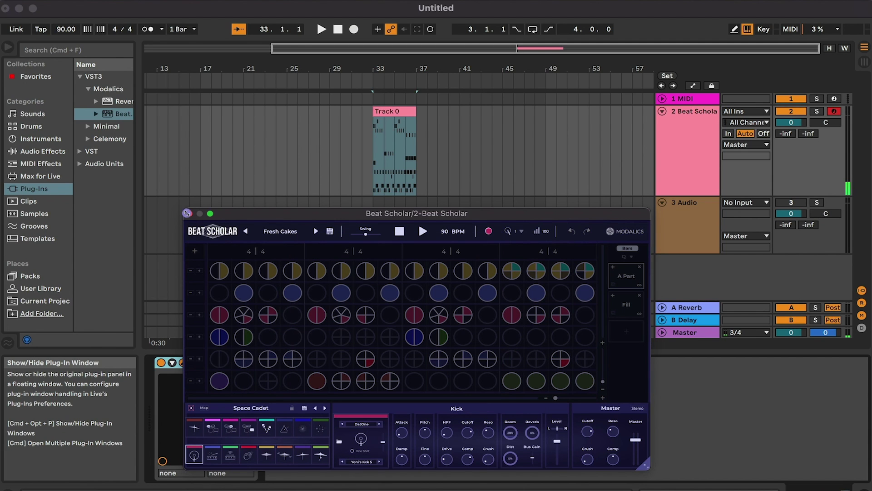
Loop the arrangement over the Track 0 clip, close the plug-in window and audition the clip from bar 33.
right_click(408, 112)
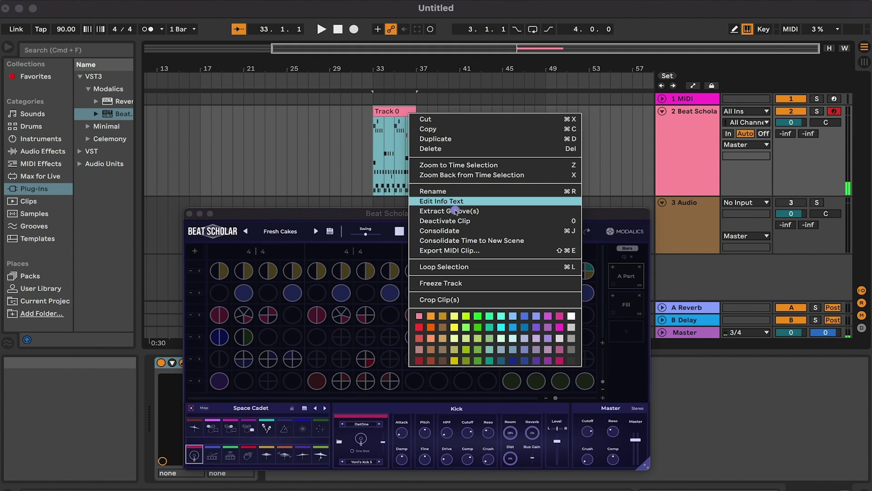
click(444, 267)
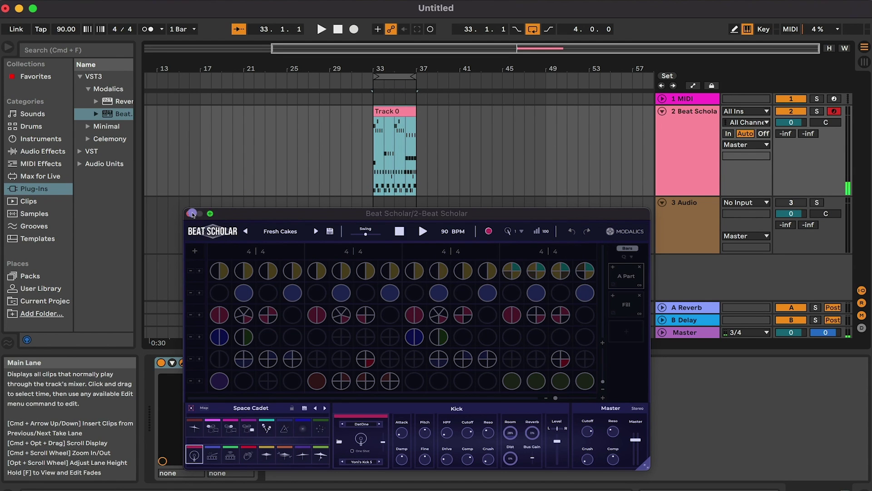
click(192, 213)
click(375, 95)
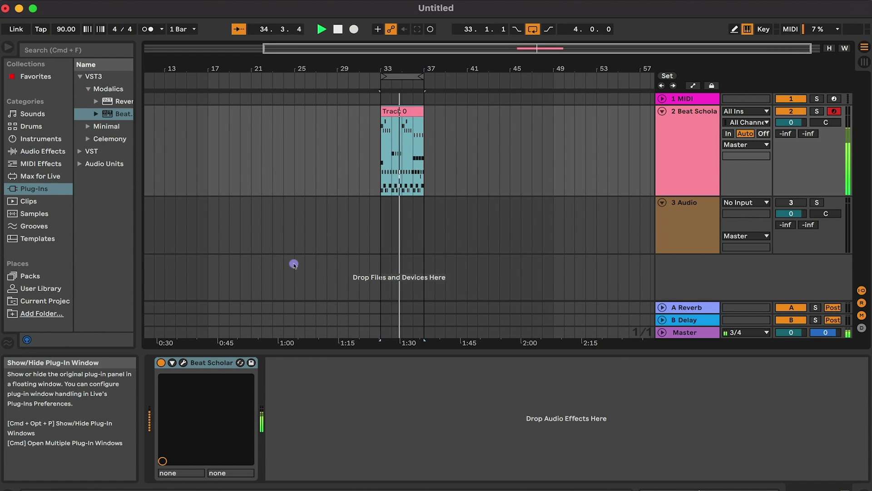
key(space)
Shorten the Track 0 clip to its first bar, duplicate it three times and play the result.
drag(412, 112, 391, 114)
key(super+d)
key(super+d)
key(super+d)
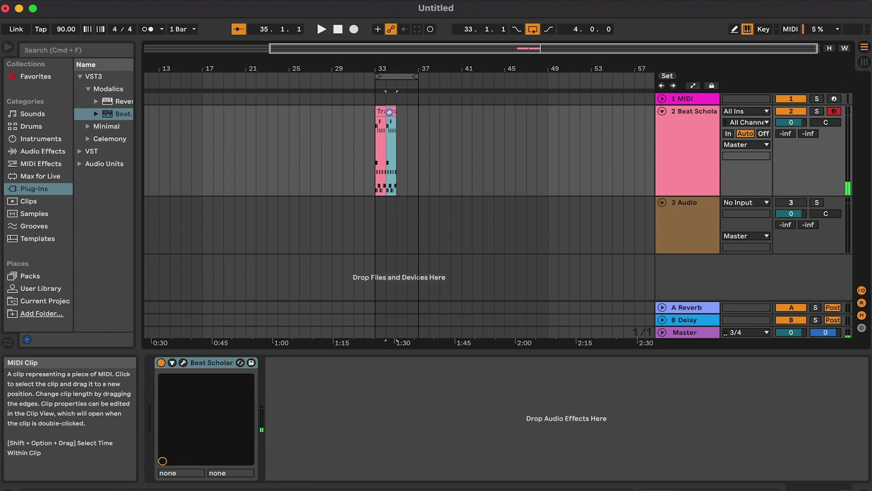
key(space)
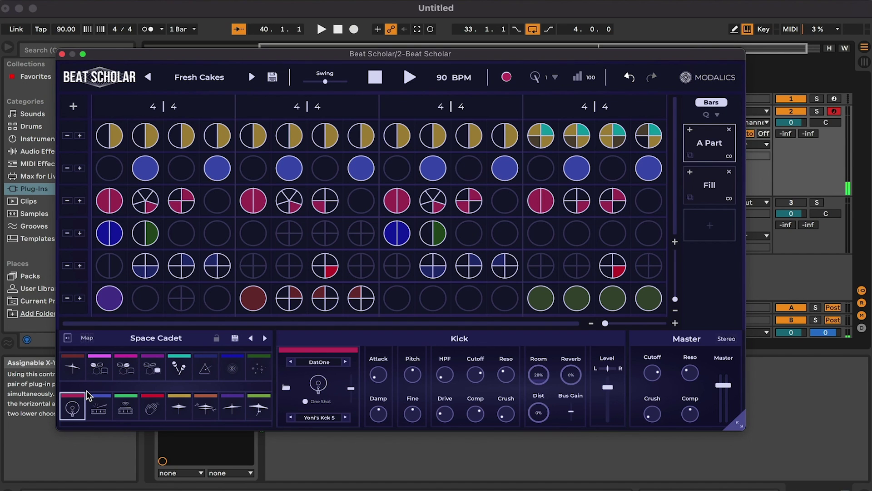
Add a Kick hit on beat 3 of the first bar in the fourth lane and audition several drum pads.
drag(88, 395, 181, 233)
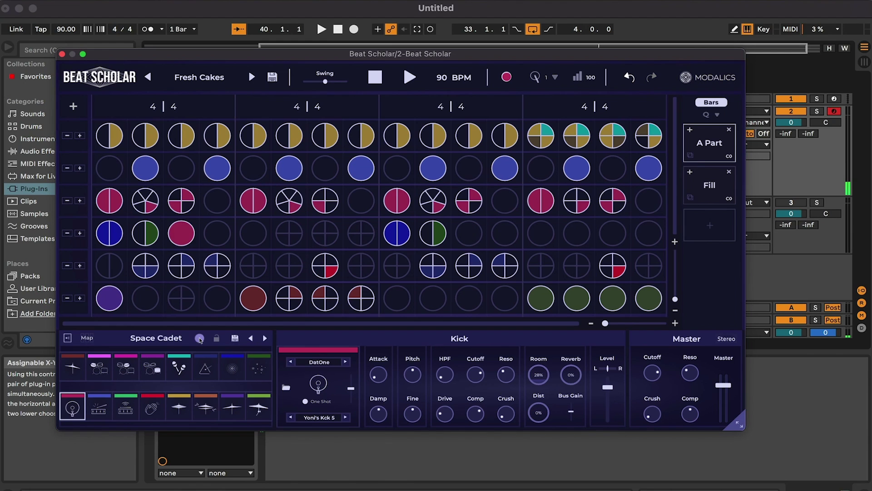
key(a)
key(w)
key(s)
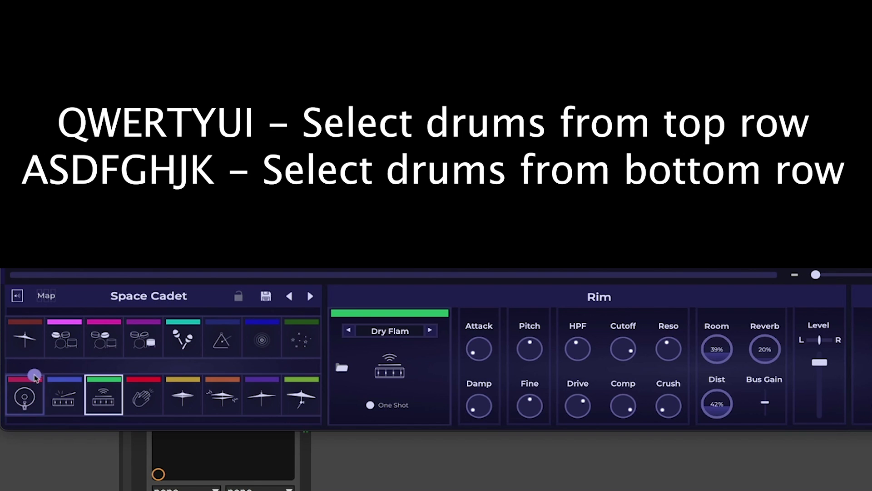
click(38, 356)
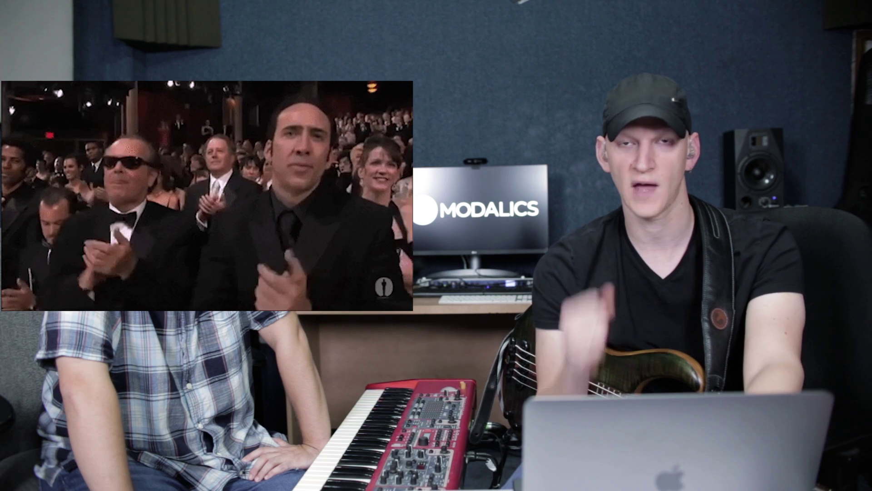
Audition drums from the upper pad row, from Tom - Hi through FX 2, and return to the A Part pattern.
key(w)
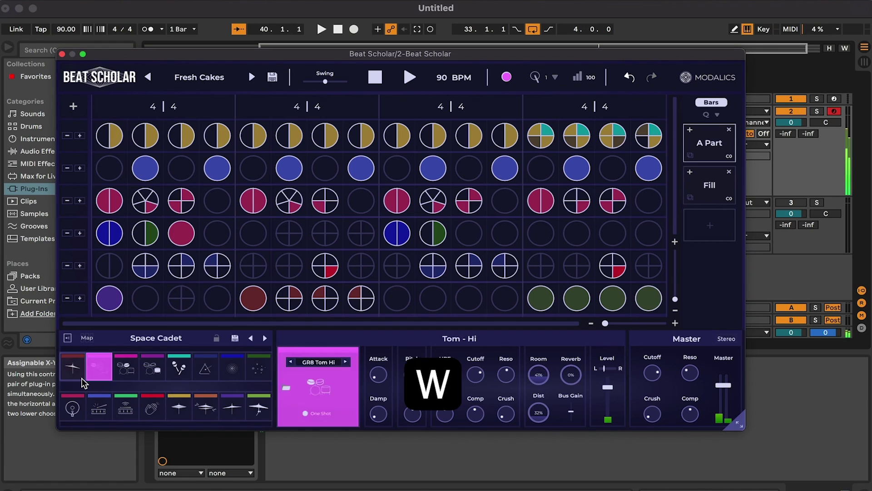
key(e)
key(t)
key(y)
key(i)
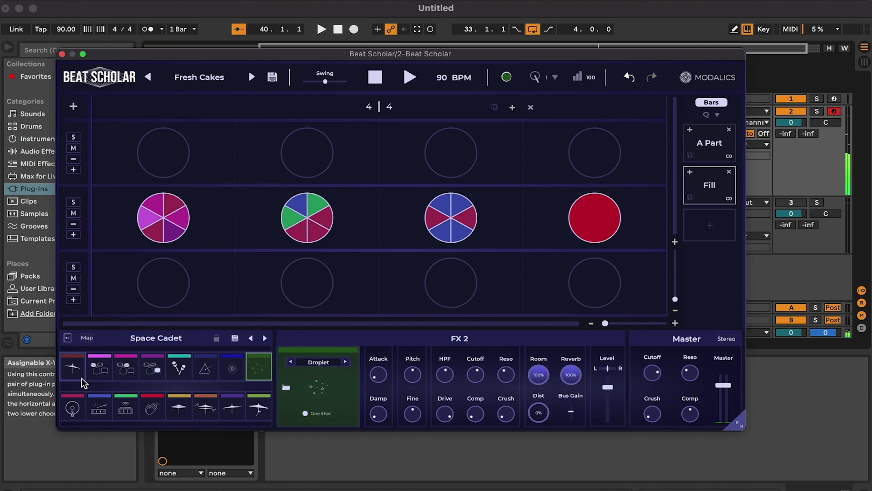
click(708, 150)
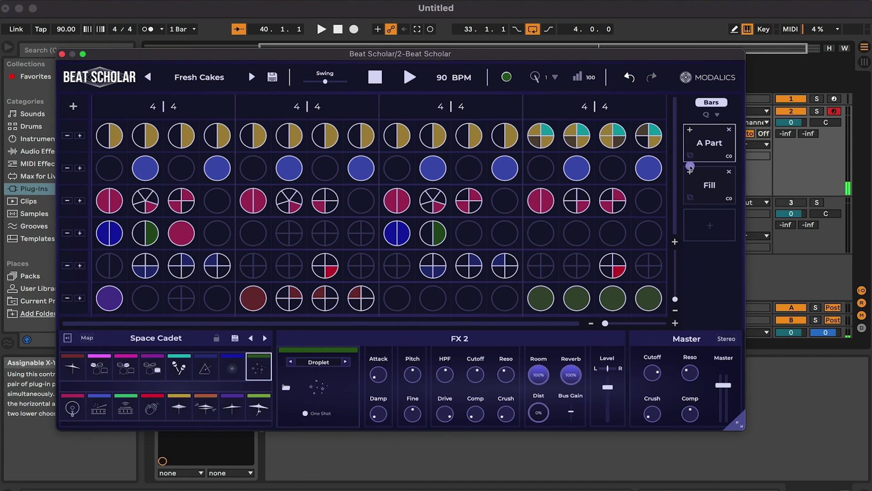
Audition the drums in the lower pad row and finish with the Kick selected.
key(a)
key(d)
key(f)
key(h)
key(j)
key(k)
key(j)
key(h)
key(a)
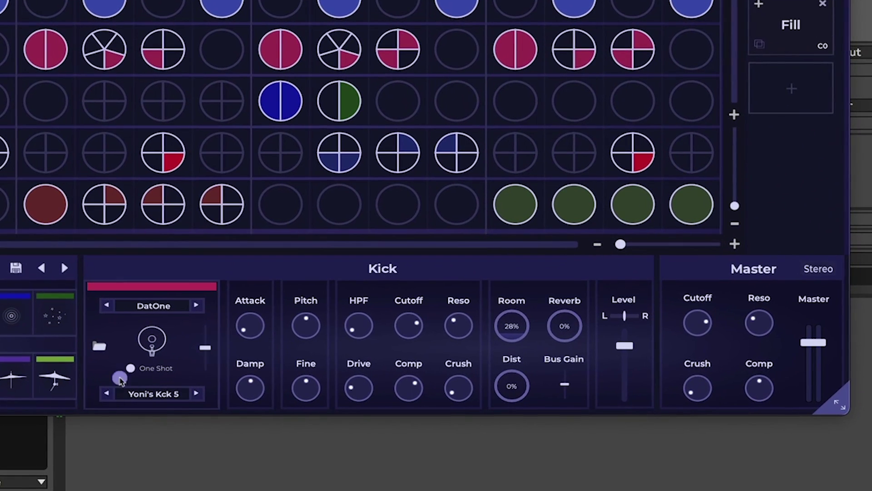
Shift the Kick's blend between its two sample layers to each extreme and set it back to the middle.
drag(208, 348, 212, 324)
click(211, 336)
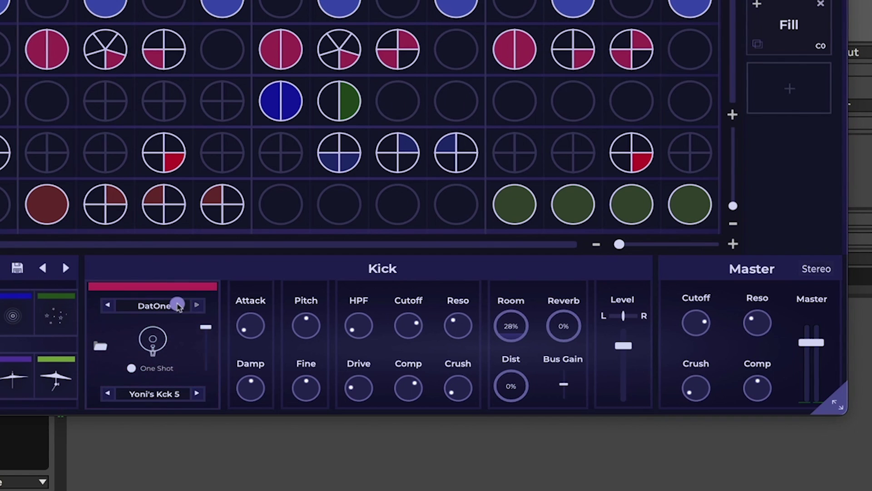
click(209, 327)
drag(209, 326, 205, 453)
click(206, 367)
drag(207, 369, 206, 348)
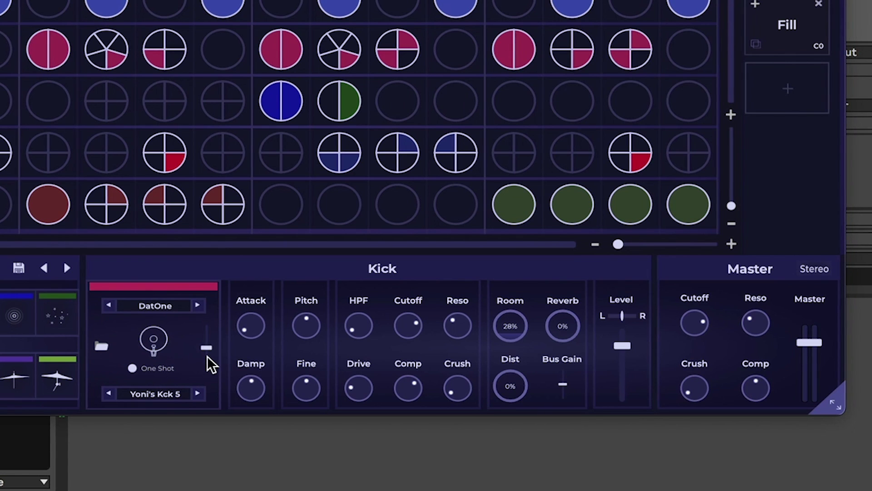
Change the Kick's upper sample layer to Snub Sub.
click(198, 306)
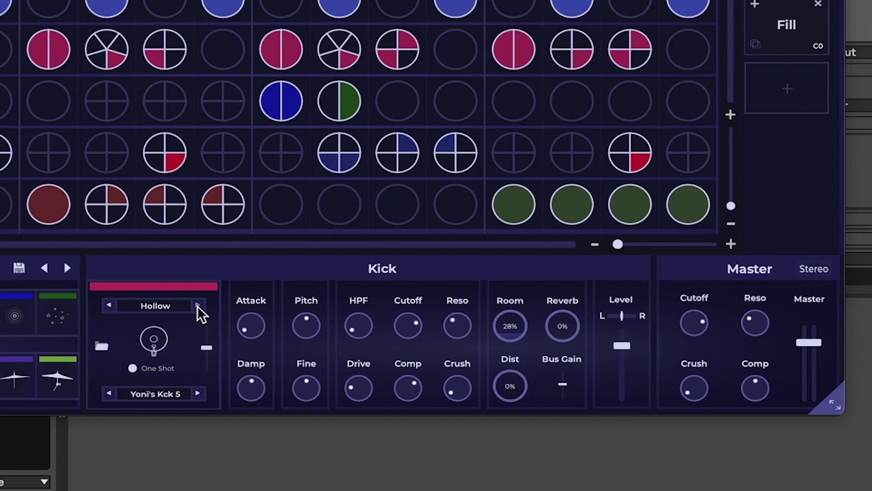
click(197, 306)
click(197, 306)
click(197, 305)
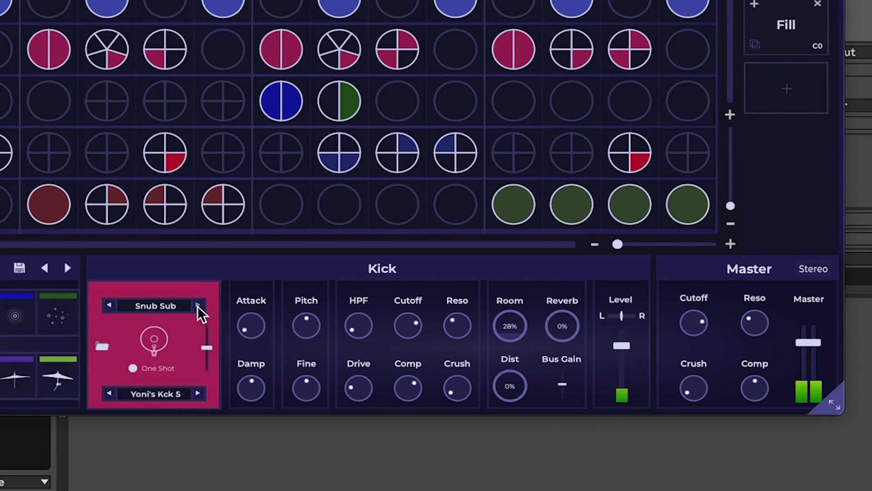
Change the Kick's lower sample layer to Musikick and audition the layered sound.
click(202, 396)
click(202, 396)
click(202, 396)
click(203, 396)
click(202, 396)
click(202, 396)
click(202, 396)
click(202, 396)
click(202, 396)
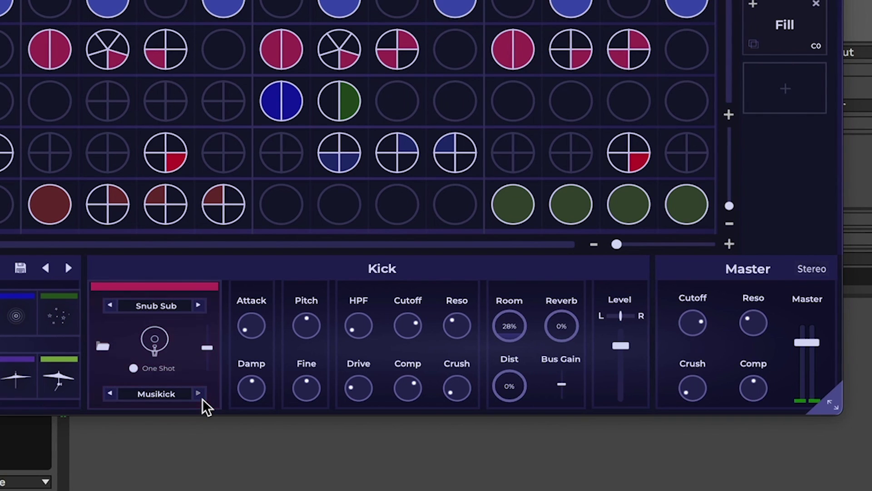
click(202, 306)
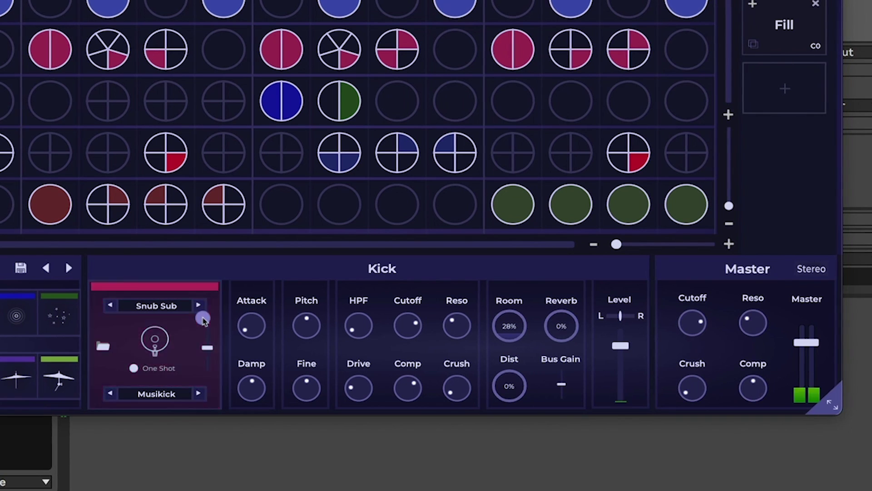
Change the Kick's upper sample layer to UglyNice.
click(201, 305)
click(199, 306)
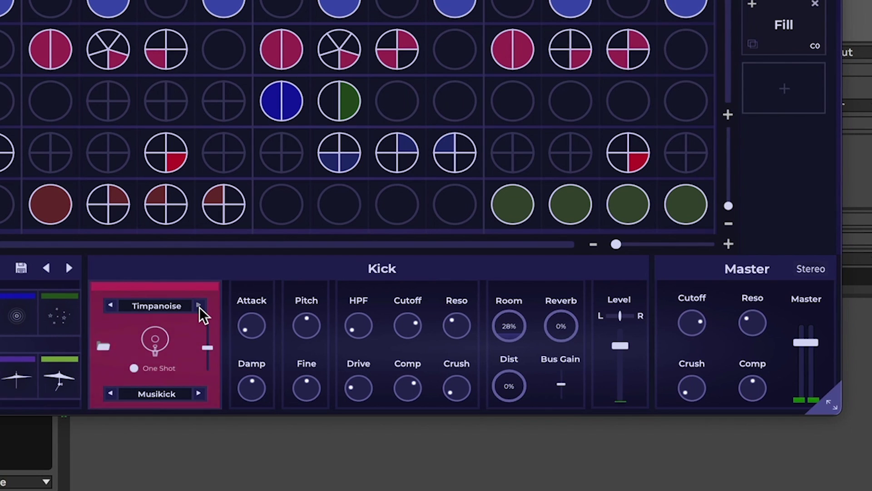
click(200, 306)
click(199, 306)
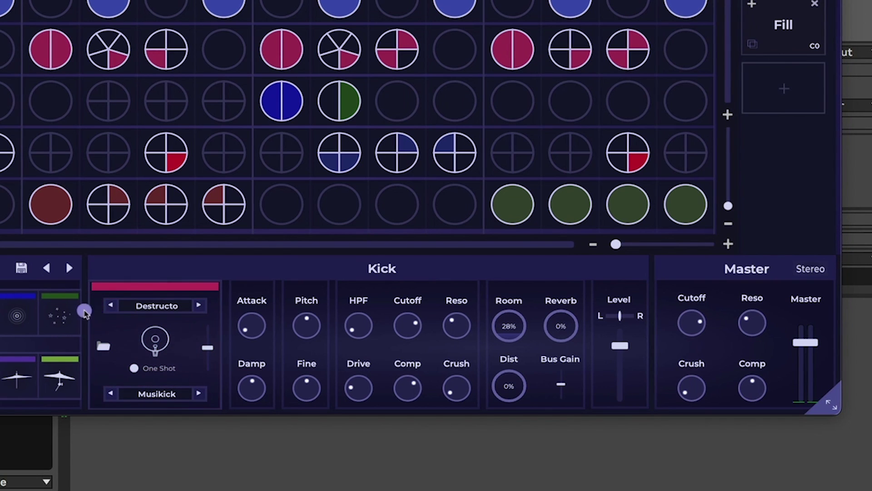
click(110, 308)
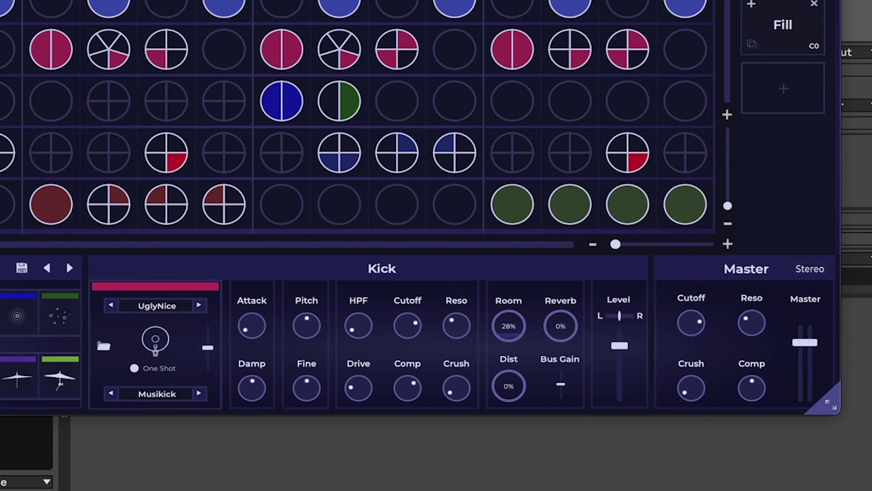
Raise the Kick's Damp, sweep its Attack up and bring the Attack back to its minimum.
mouse_move(260, 333)
mouse_down()
mouse_move(259, 292)
mouse_move(259, 331)
mouse_up()
drag(263, 398, 266, 437)
drag(273, 485, 255, 485)
drag(251, 326, 260, 249)
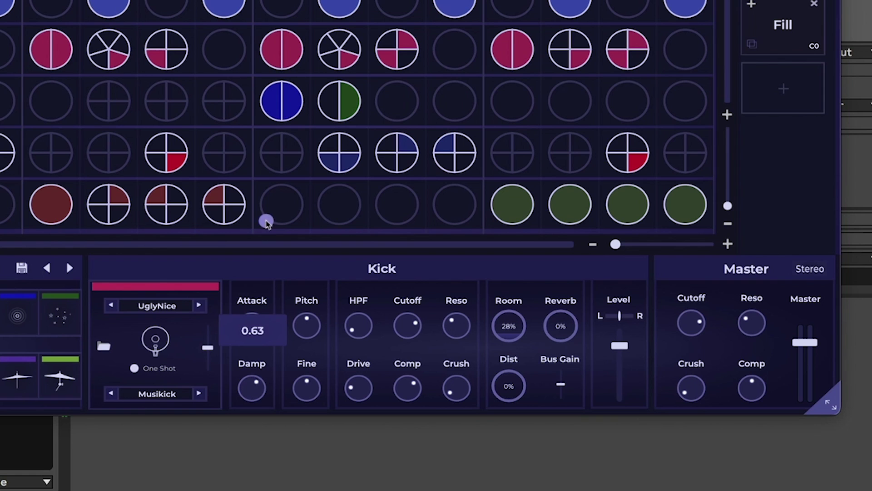
drag(266, 183, 255, 420)
Sweep the Kick's Pitch and return it to 0, and try its Fine tuning around the centre.
drag(311, 326, 303, 422)
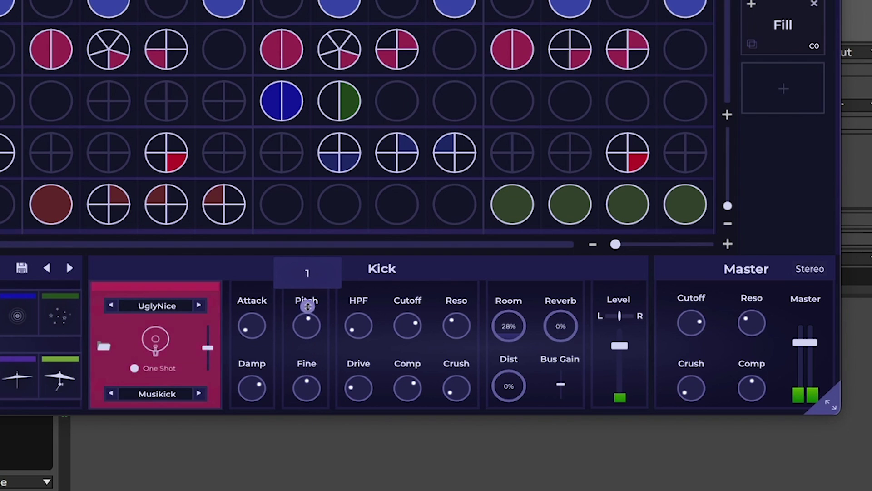
drag(305, 321, 306, 332)
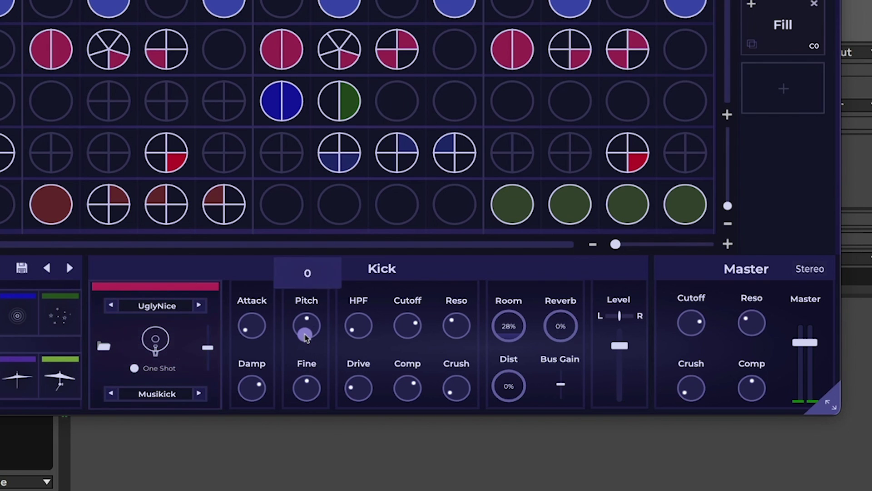
drag(305, 416, 309, 386)
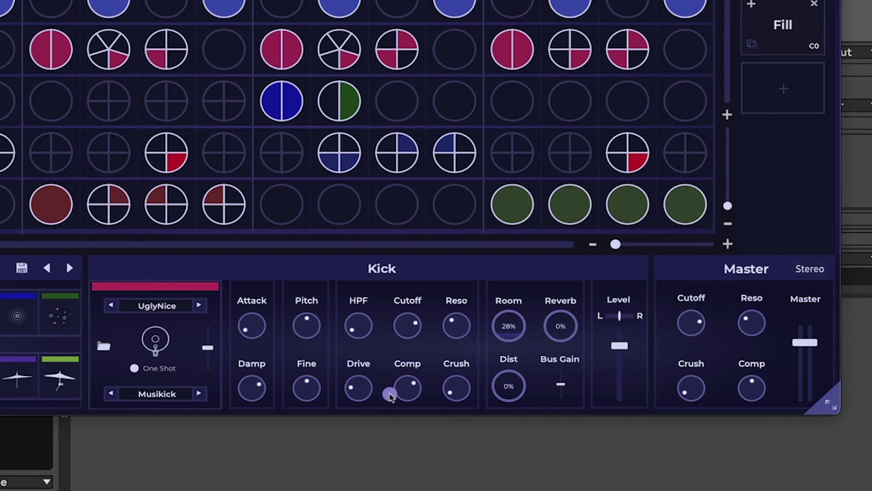
Raise the Kick's Crush, Drive and Reso and lower its Cutoff to about the middle.
click(460, 393)
drag(469, 342, 484, 292)
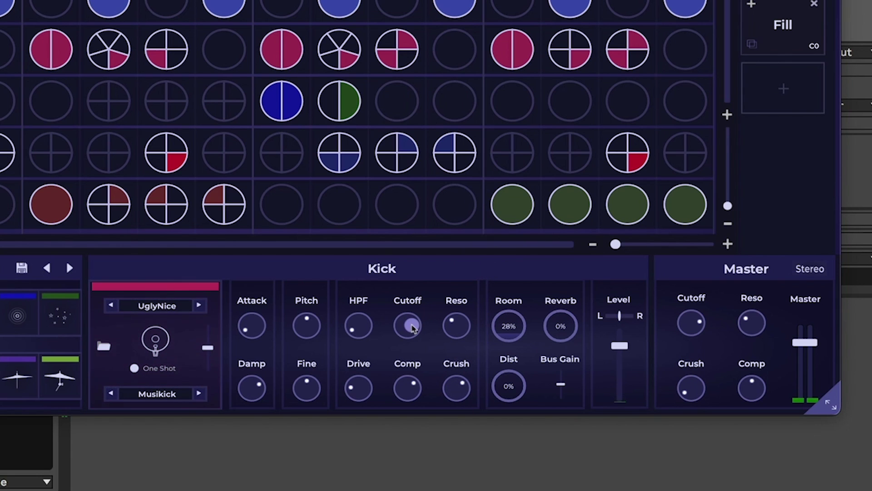
drag(407, 373, 405, 397)
drag(454, 327, 478, 237)
drag(408, 325, 448, 368)
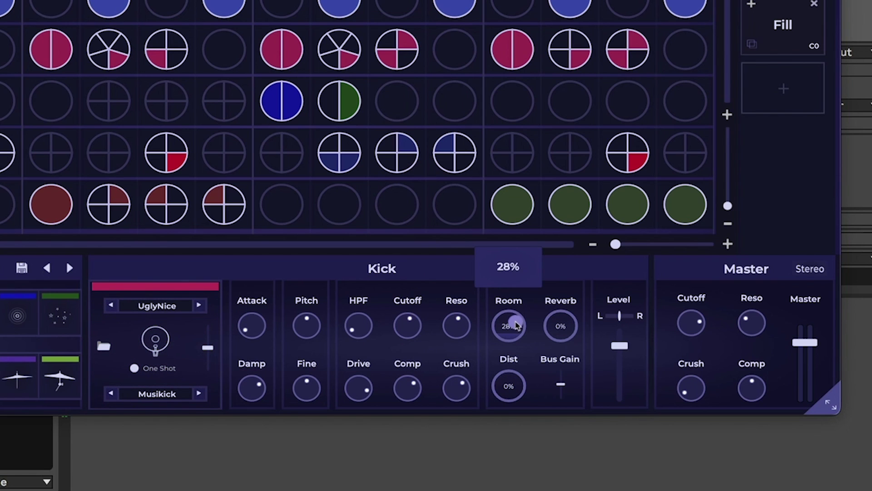
Set the Kick's effect sends to Room 23%, Reverb 34% and Dist 50%, with Bus Gain at its minimum.
drag(538, 191, 525, 350)
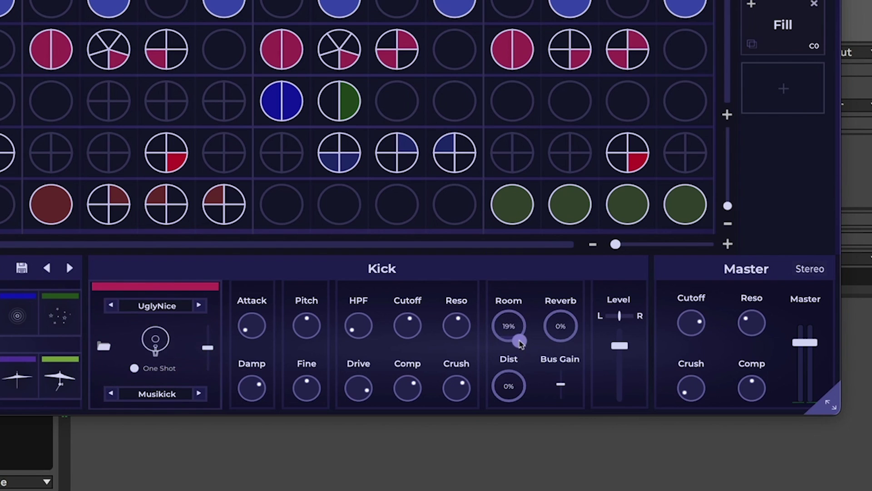
drag(586, 325, 605, 84)
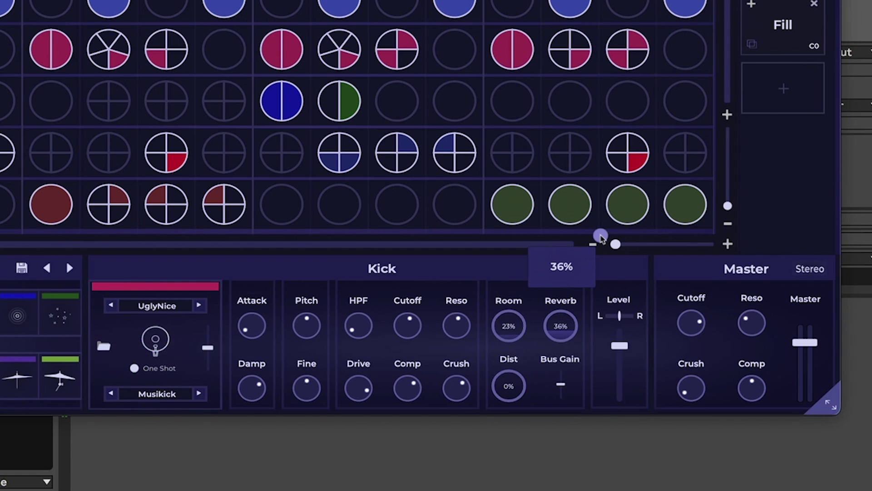
drag(601, 236, 558, 304)
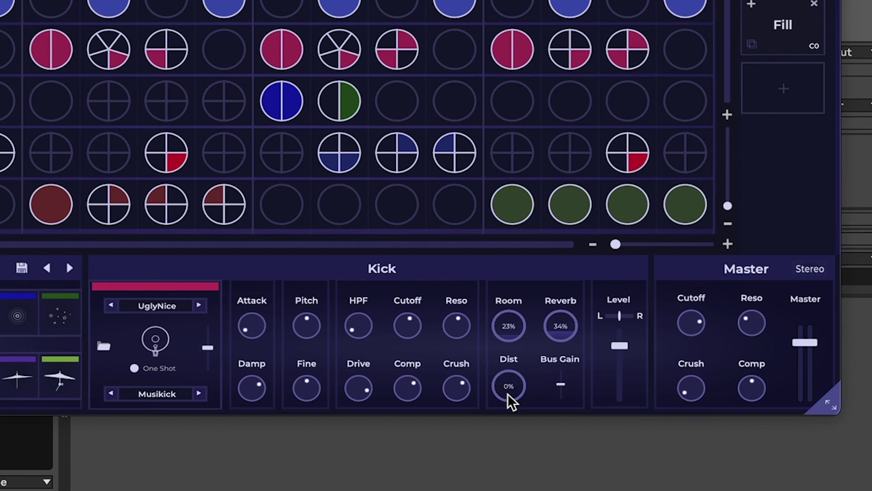
drag(508, 393, 537, 258)
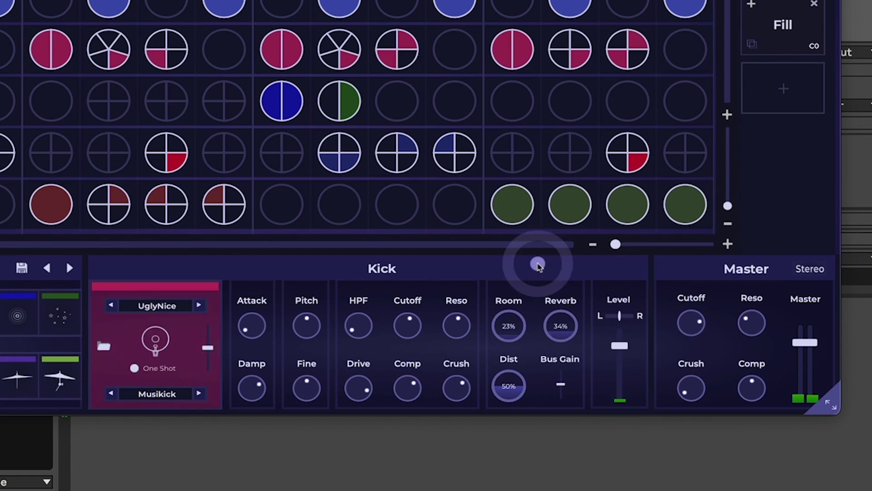
mouse_move(562, 397)
mouse_down()
mouse_move(566, 356)
mouse_move(565, 409)
mouse_move(563, 398)
mouse_up()
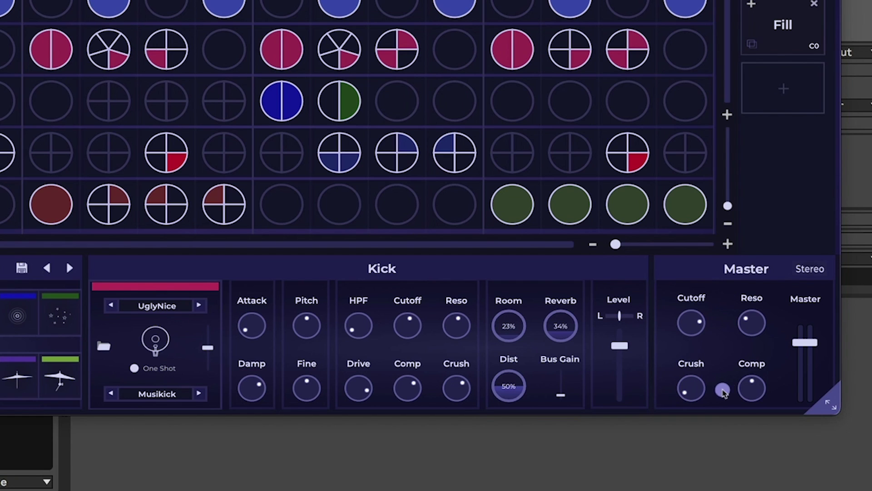
Play the pattern while sweeping the Master Cutoff and Reso, and return both to their original settings.
key(space)
drag(691, 323, 735, 383)
drag(752, 323, 744, 409)
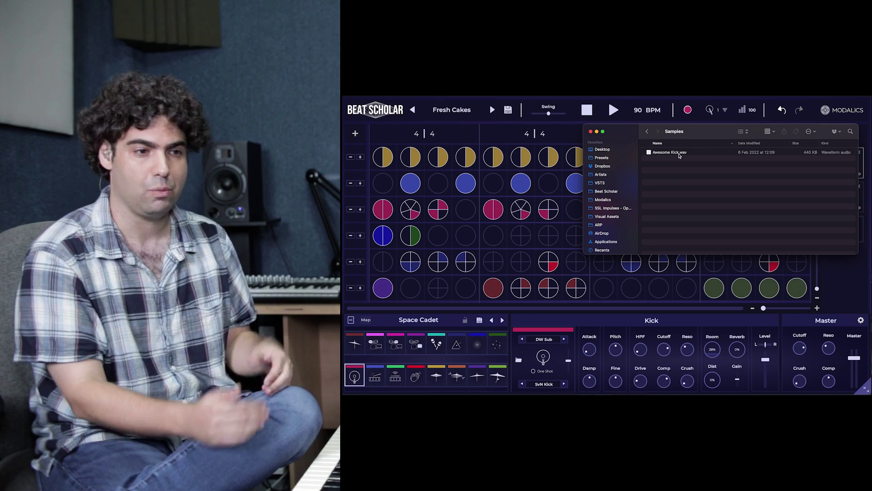
Try to load the custom sample Awesome Kick.wav onto the Kick and open the Kick's sample file browser.
drag(370, 371, 364, 371)
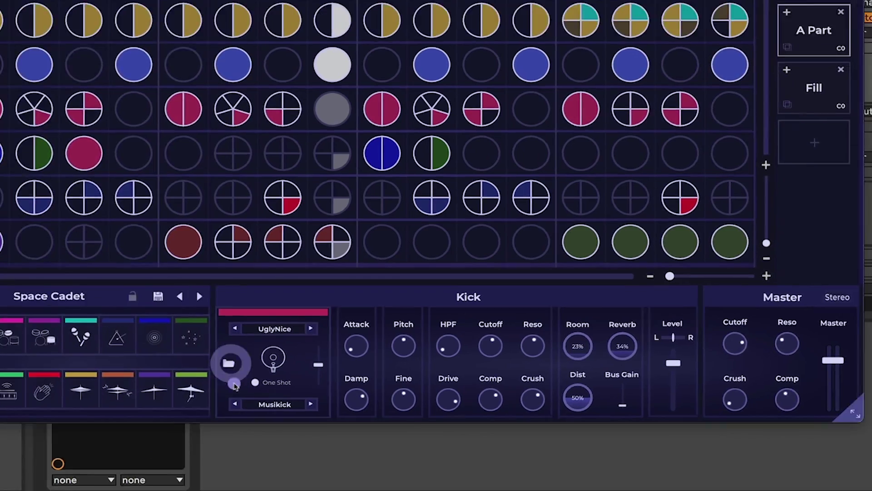
click(231, 377)
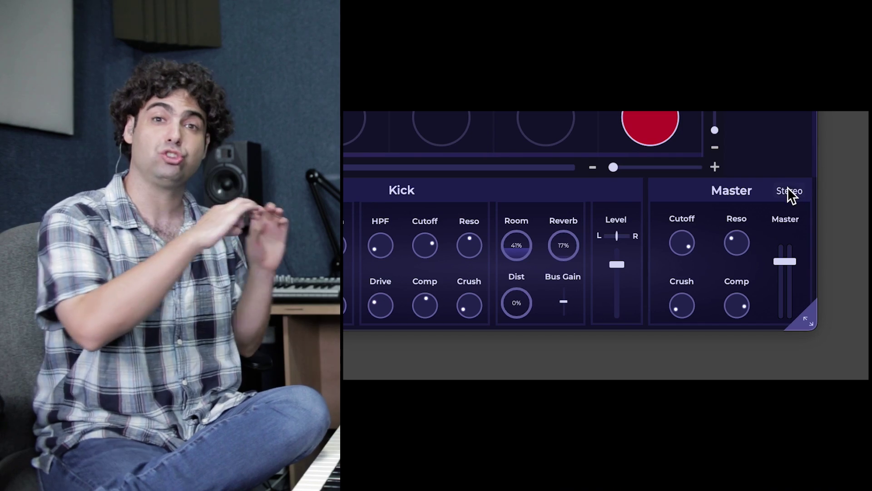
Switch the Master's Stereo output mode and set audio track 3 in Ableton Live to receive from 2-Beat Scholar, opening its input channel list.
click(789, 191)
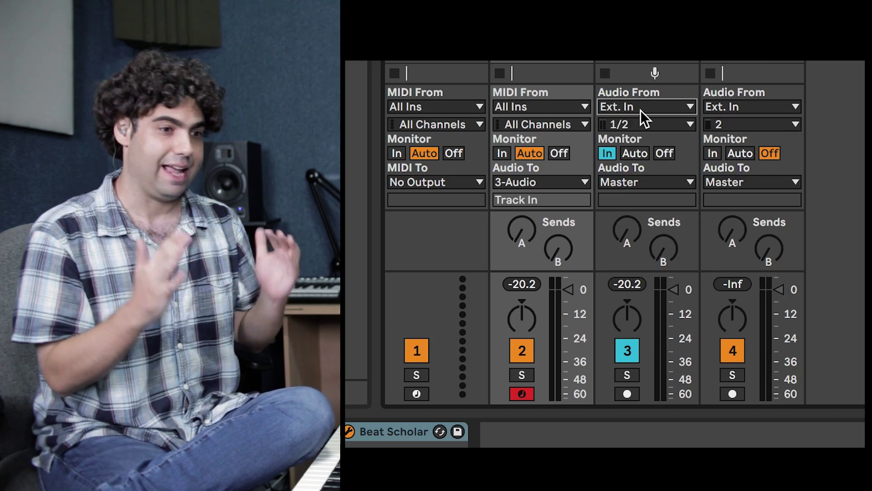
click(640, 110)
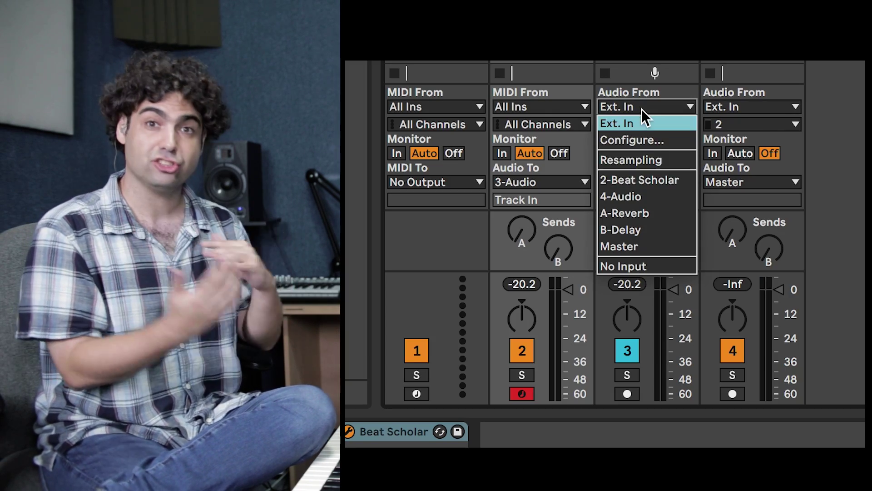
click(654, 175)
click(652, 124)
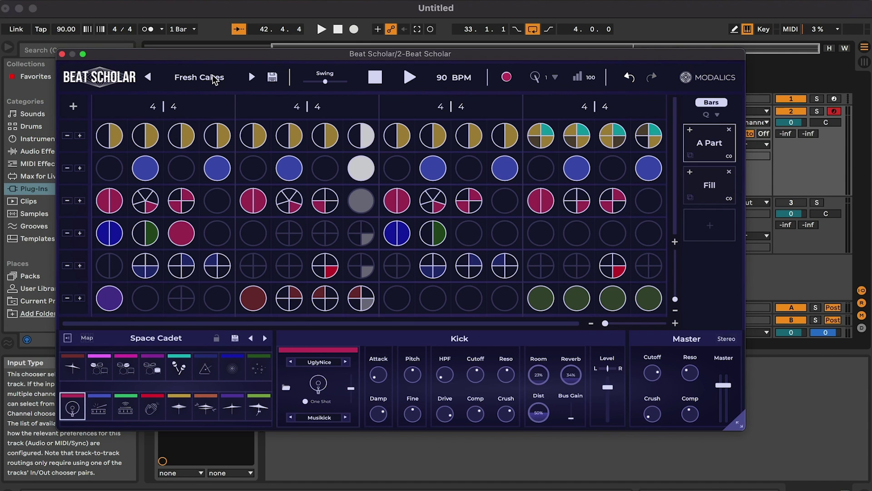
Open the preset list and look over its Sequencer, Sampler, AUX and Master options.
click(214, 79)
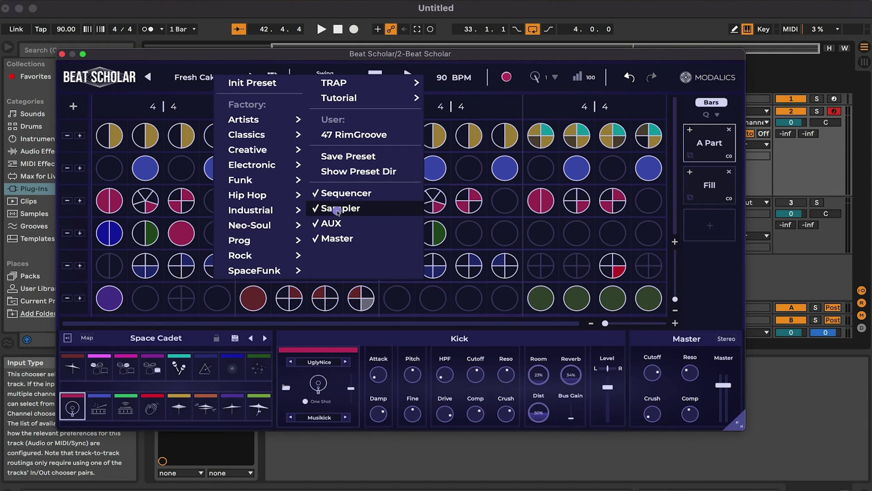